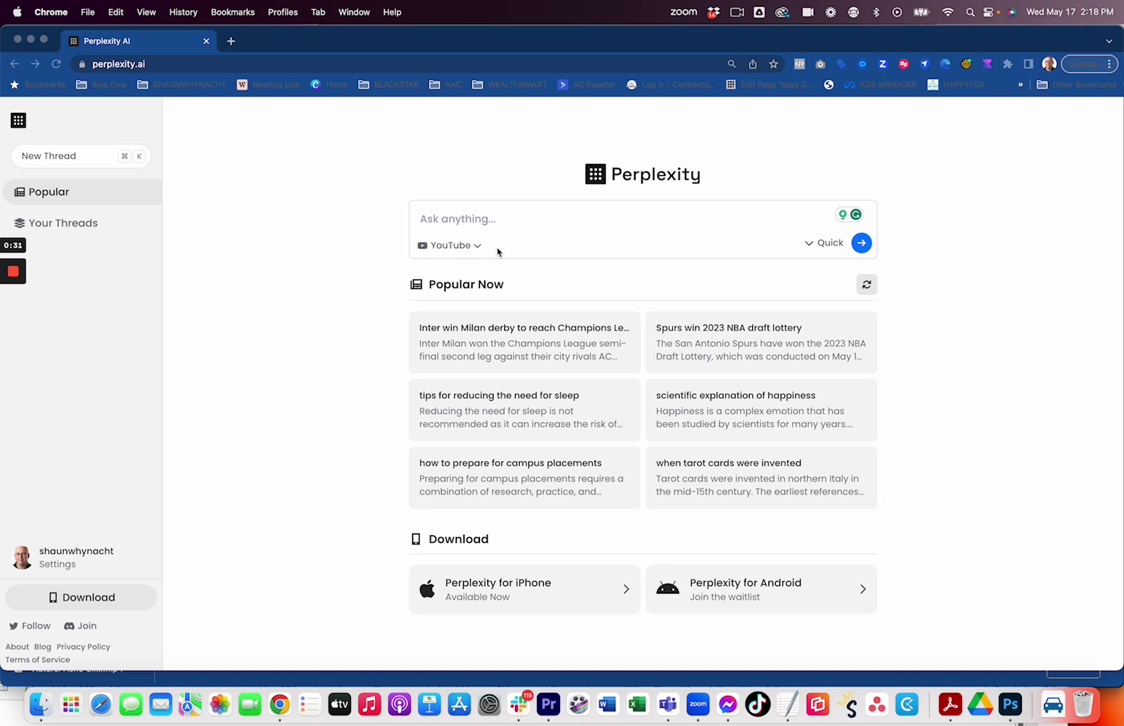
# Keep YouTube as the search source for the question
pyautogui.click(459, 222)
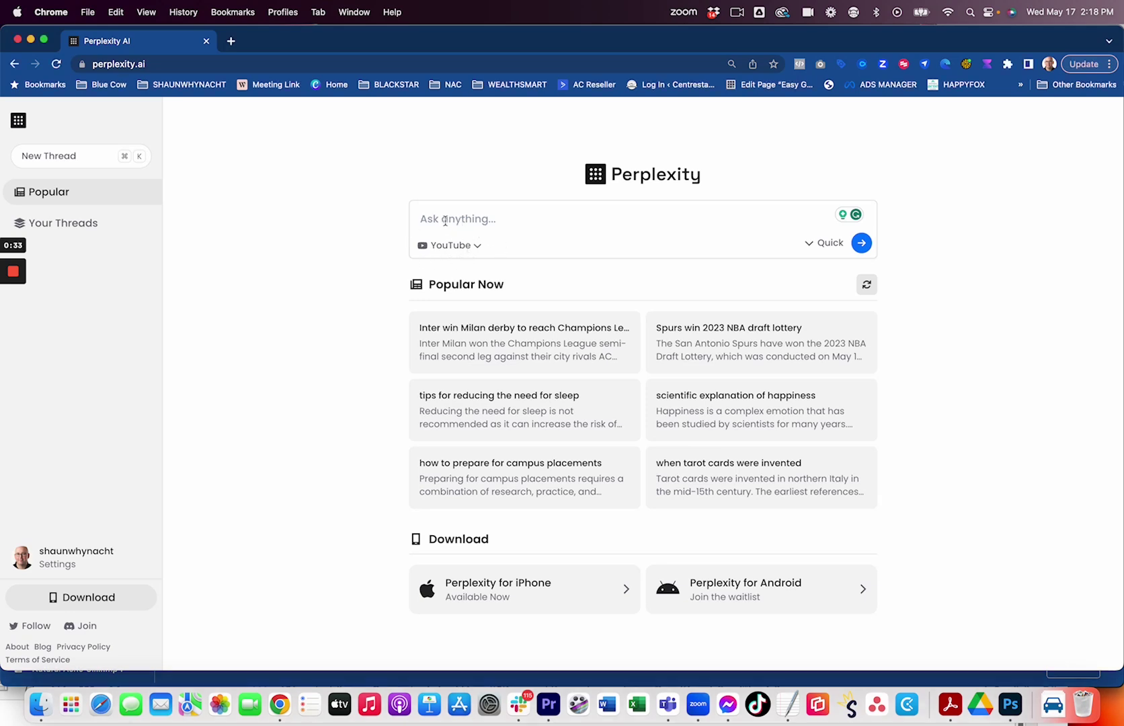
pyautogui.click(476, 246)
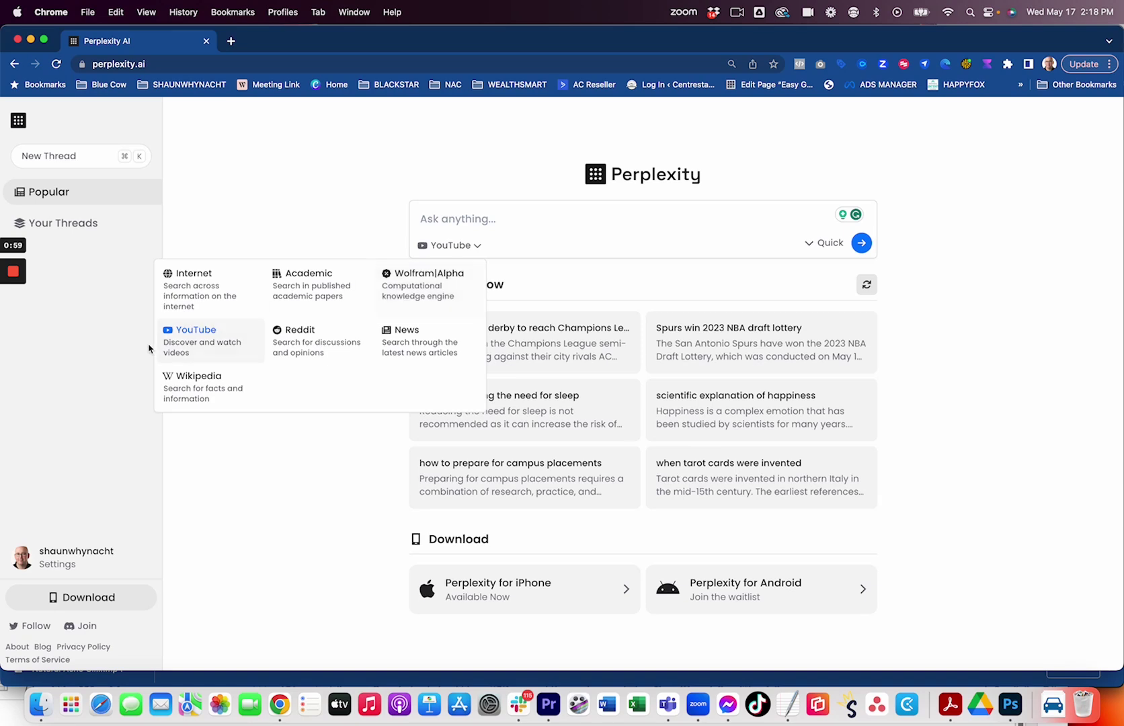
pyautogui.click(187, 343)
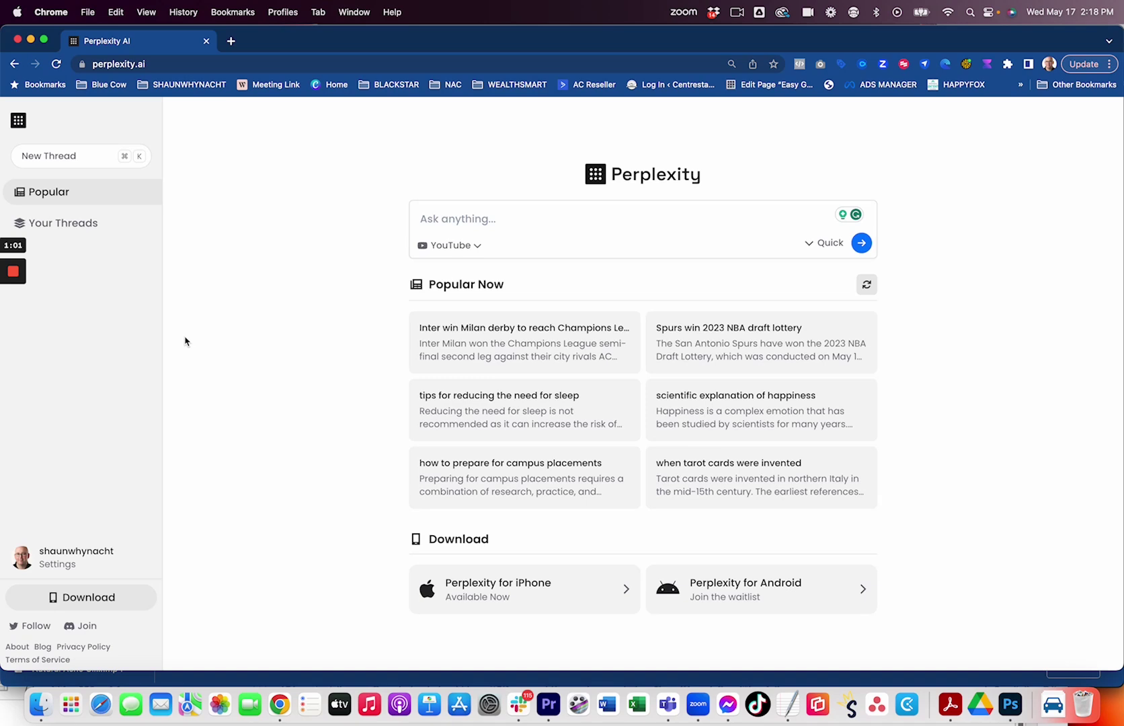
# Type the question asking for the top 5 YouTube videos teaching small business owners digital marketing basics
pyautogui.click(452, 216)
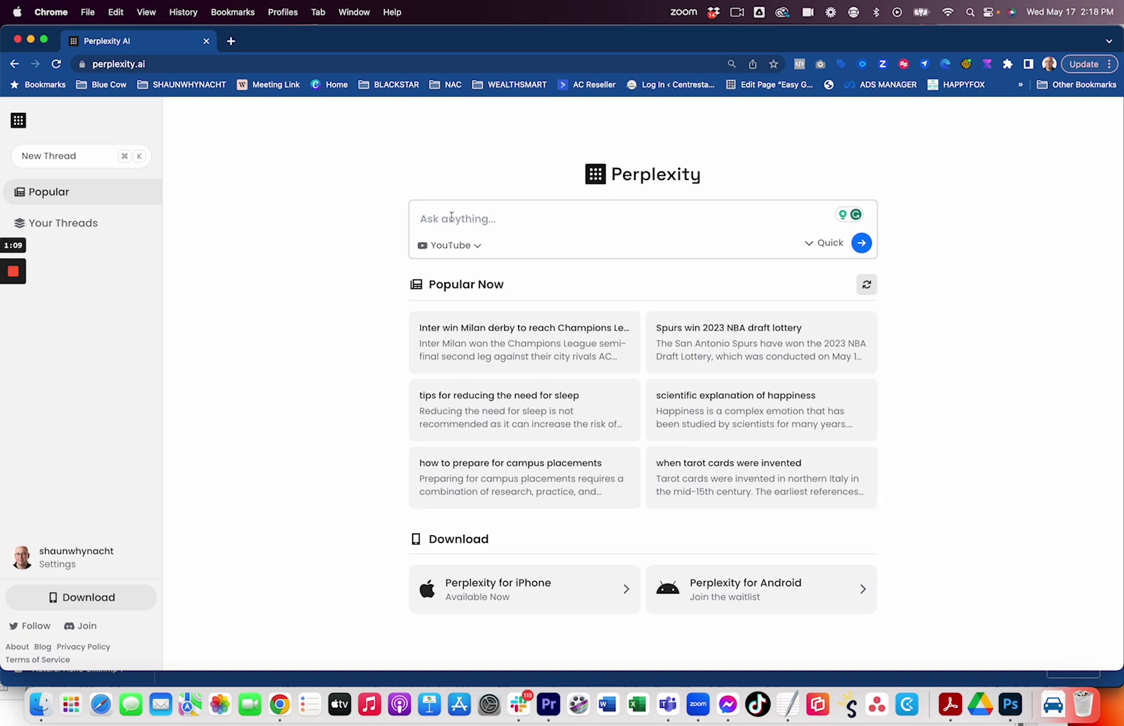
pyautogui.write('Complile a')
pyautogui.press('BackSpace')
pyautogui.press('BackSpace')
pyautogui.press('BackSpace')
pyautogui.press('BackSpace')
pyautogui.press('BackSpace')
pyautogui.write('ile a list of the to')
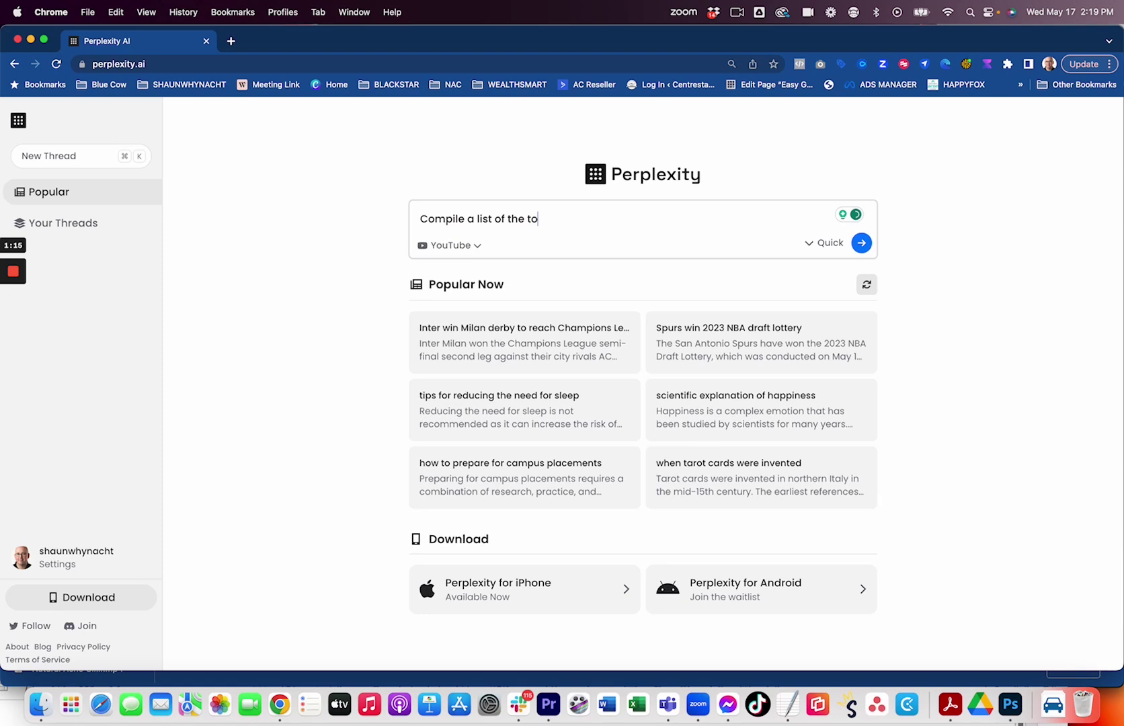
pyautogui.write('p 5 youtube video s for small bu')
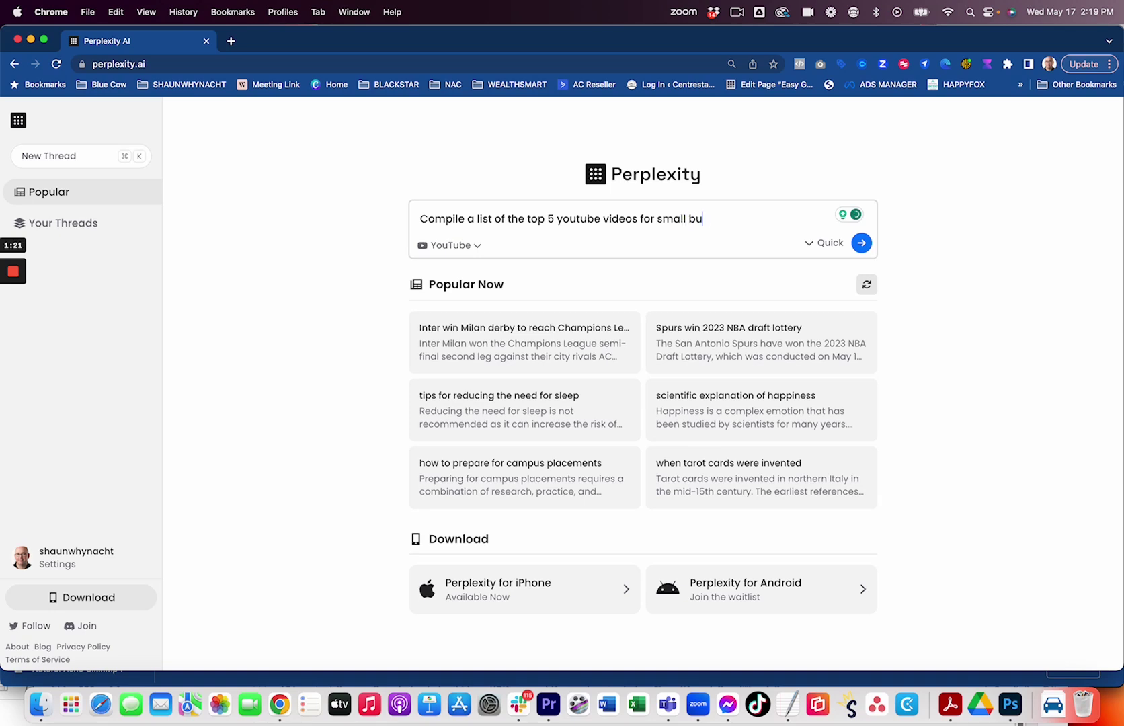
pyautogui.write('siness owners teaching them')
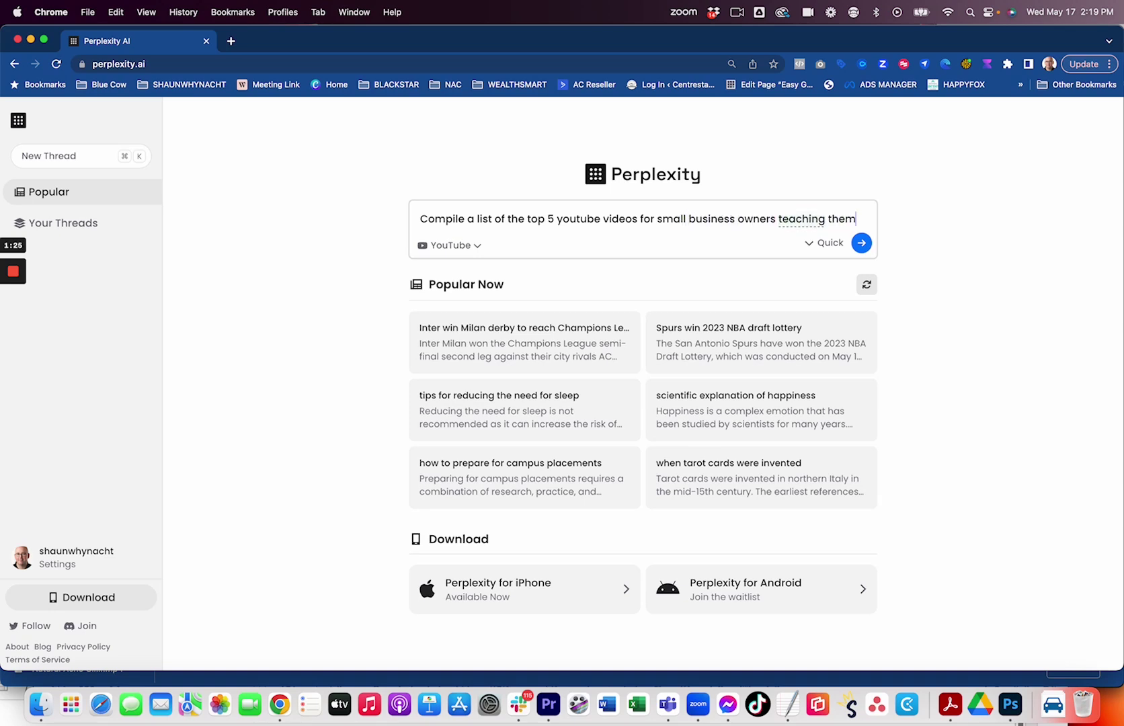
pyautogui.write(' the basics of')
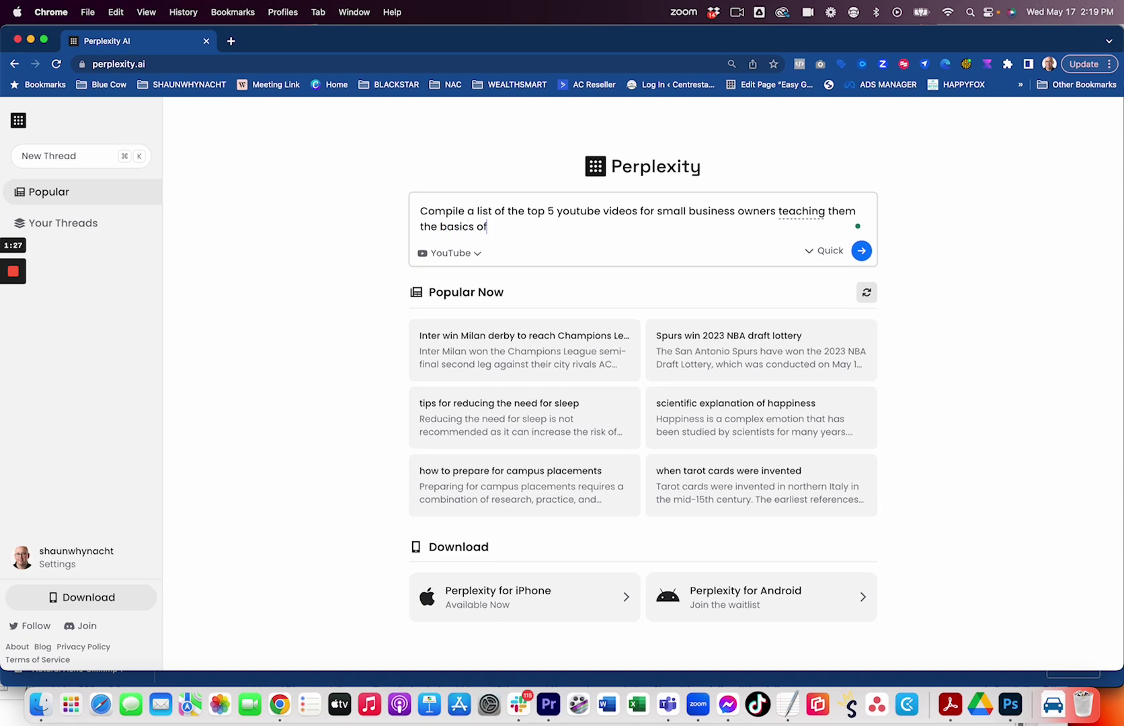
pyautogui.write(' digital marketing.')
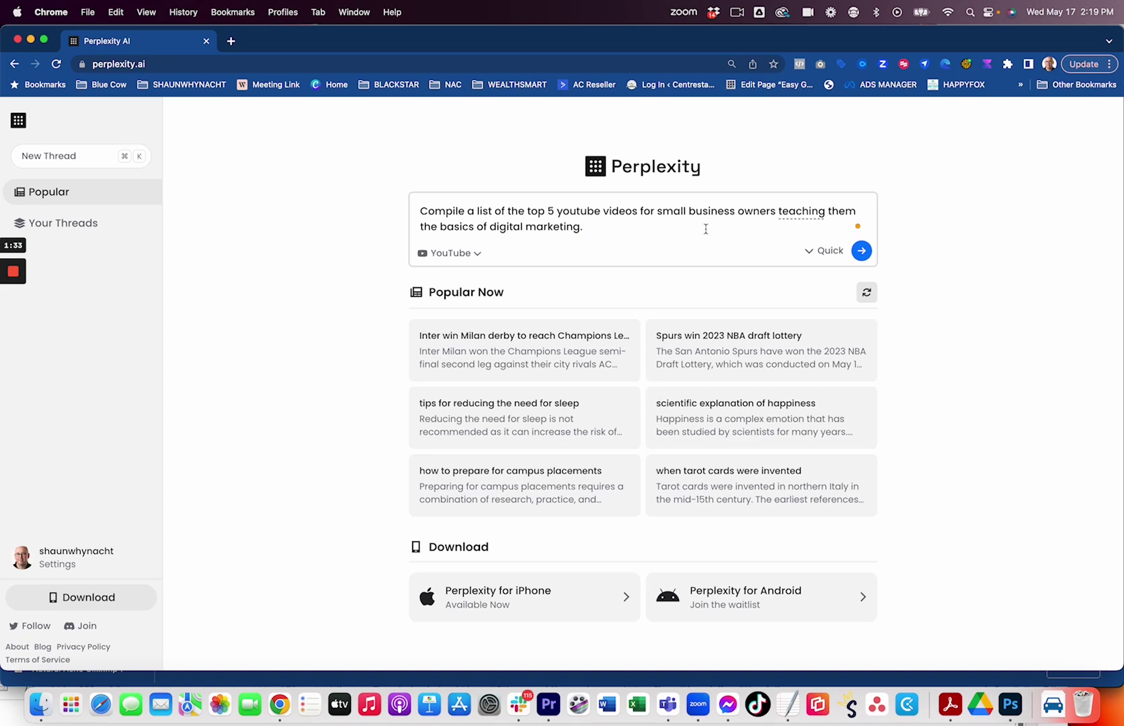
pyautogui.click(815, 259)
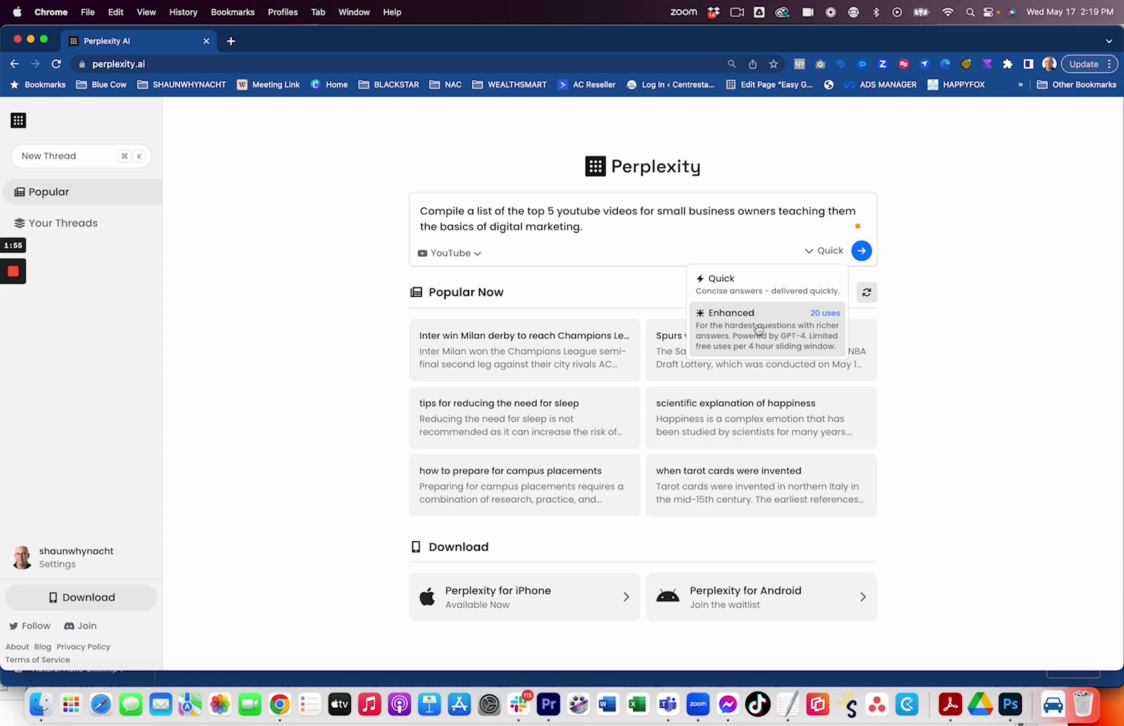
pyautogui.click(740, 289)
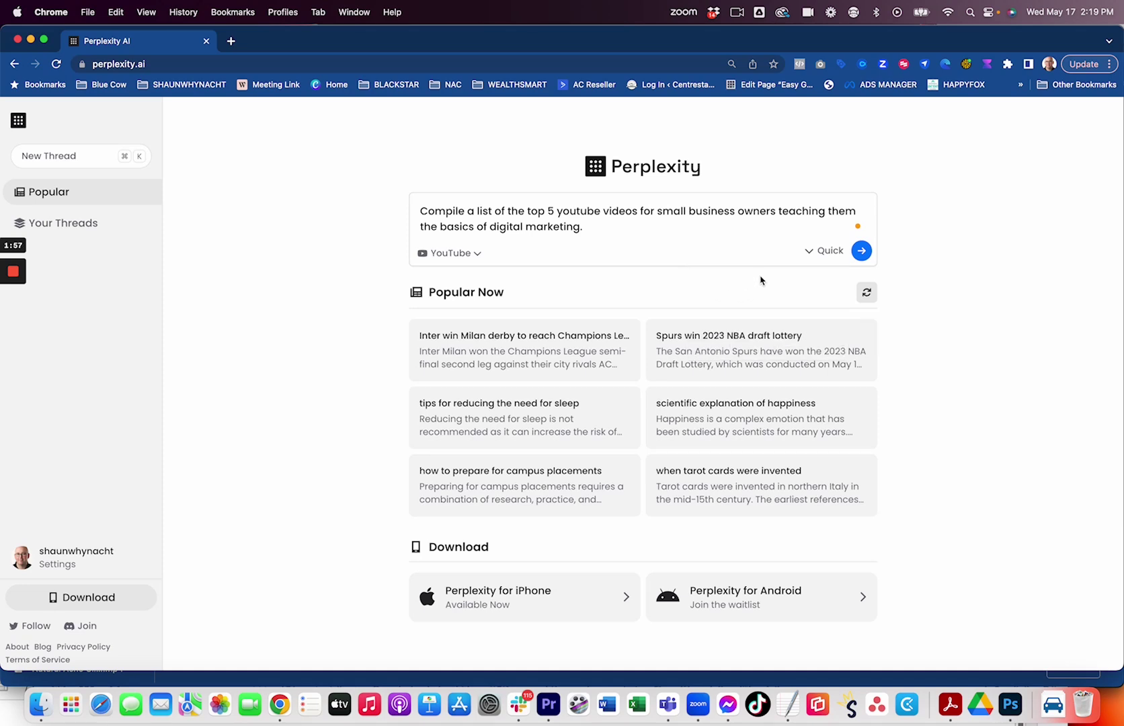
# Submit the top 5 videos question, then follow up on the Digital Gaurav link in the answer
pyautogui.click(862, 252)
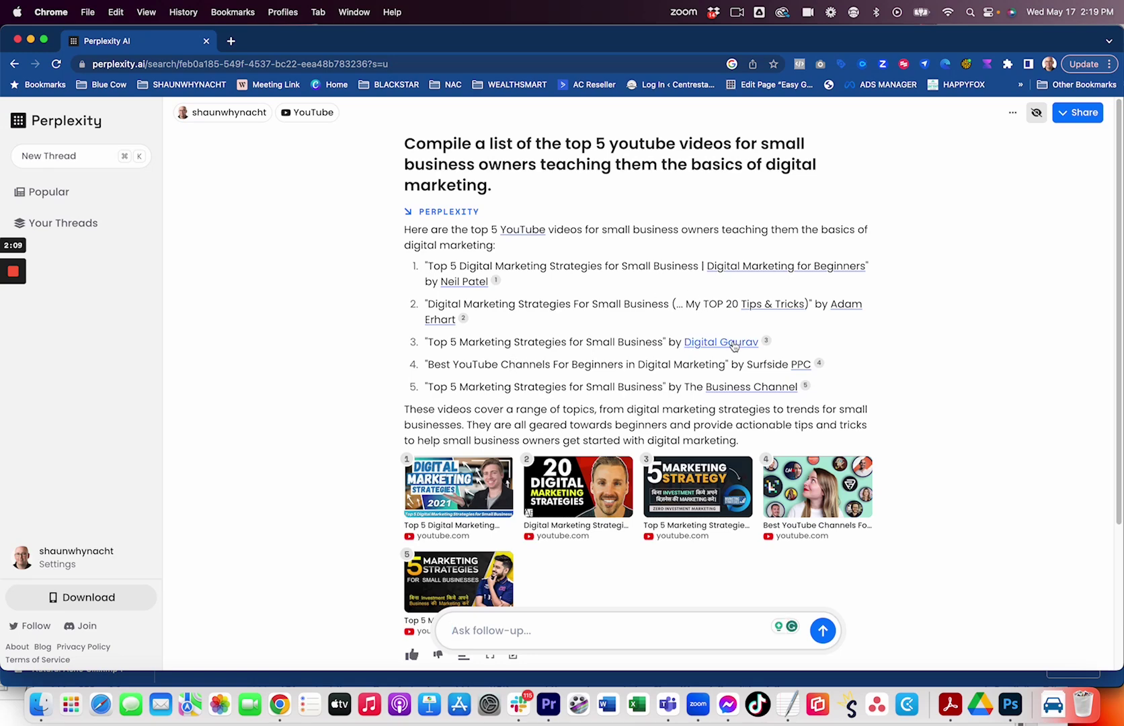
pyautogui.rightClick(734, 346)
pyautogui.click(735, 346)
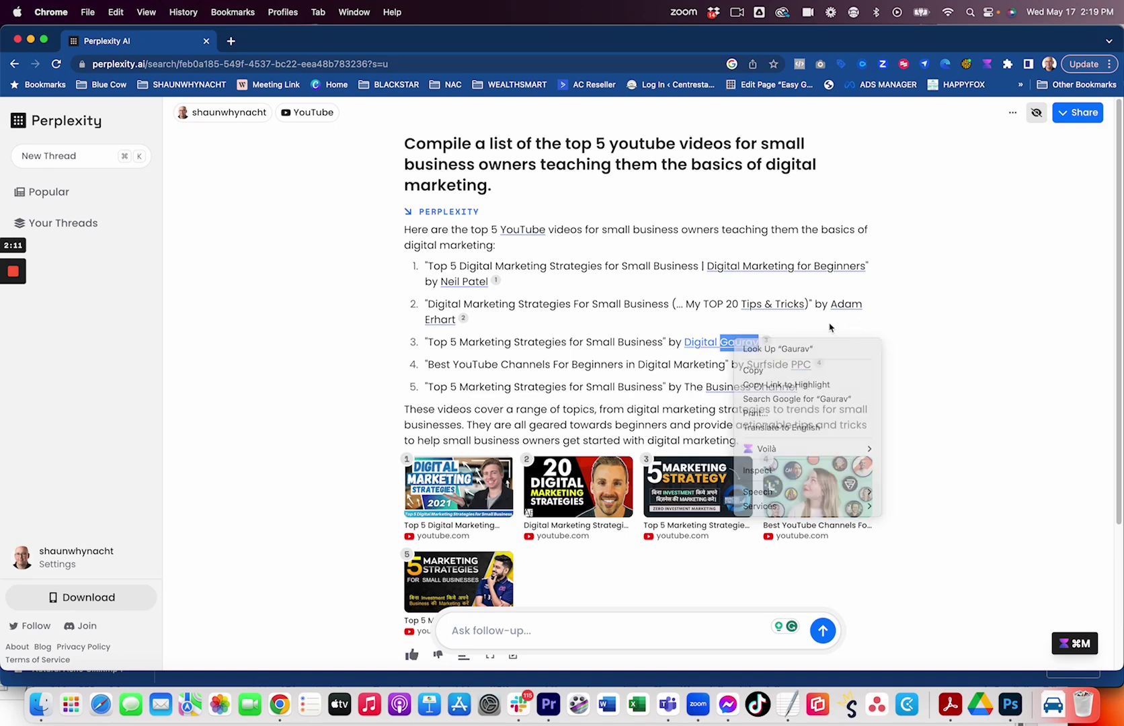
pyautogui.click(734, 343)
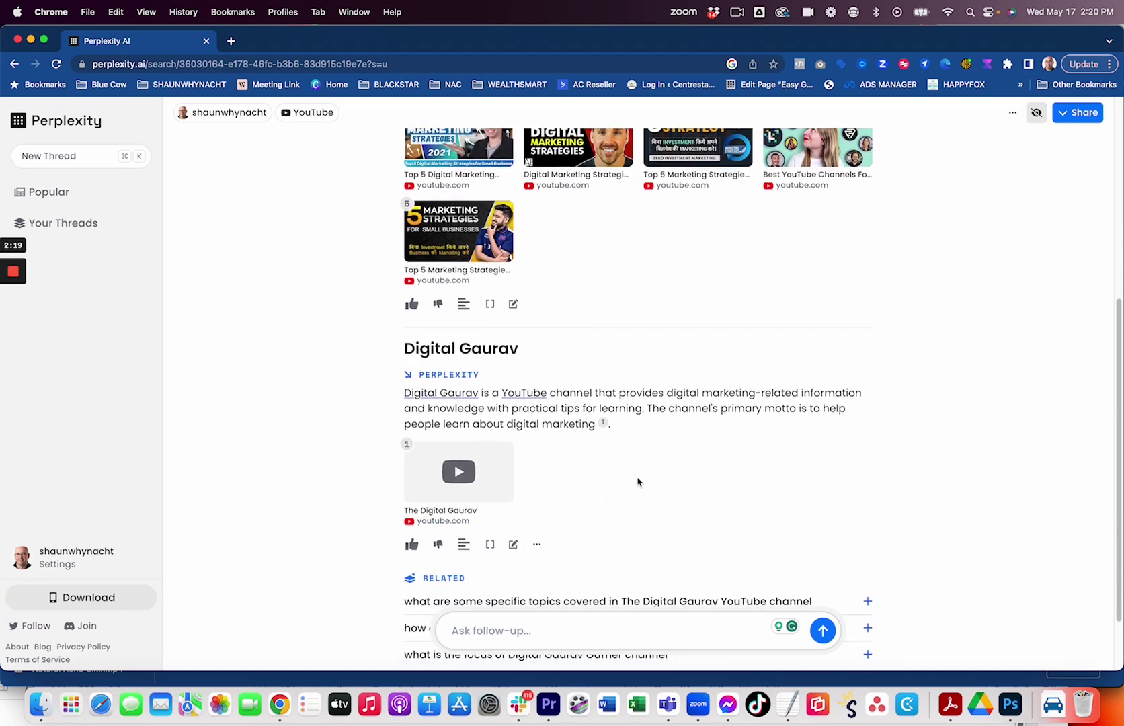
pyautogui.scroll(3, 636, 479)
pyautogui.scroll(-3, 638, 481)
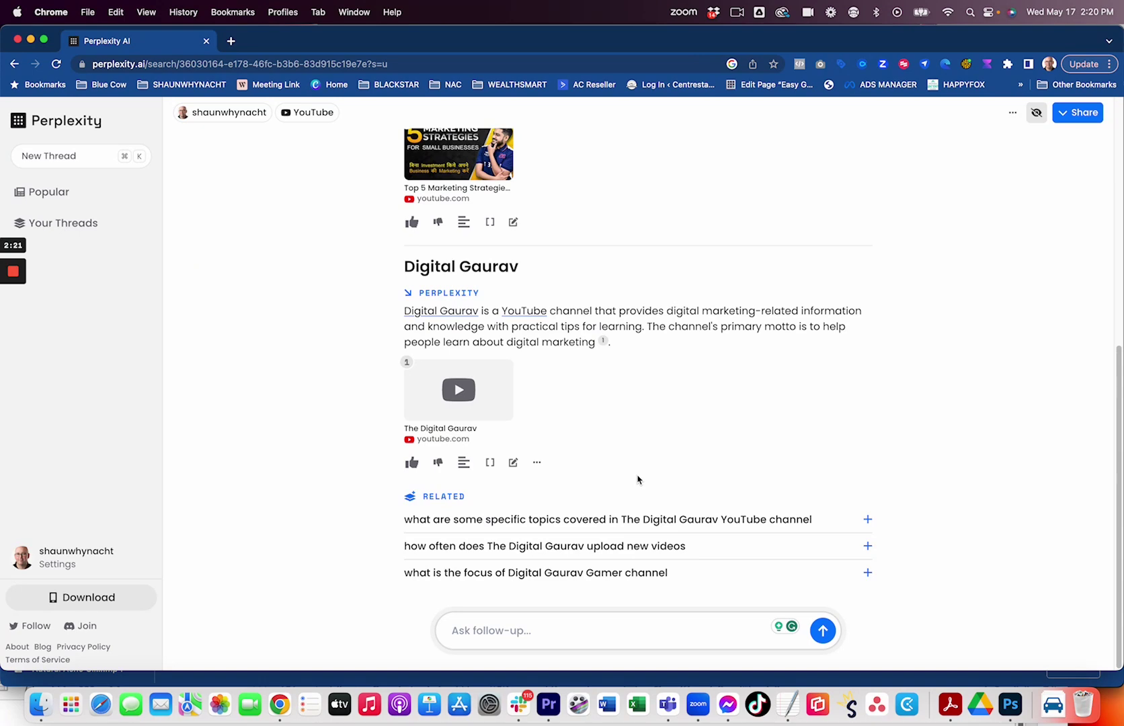
pyautogui.scroll(7, 638, 479)
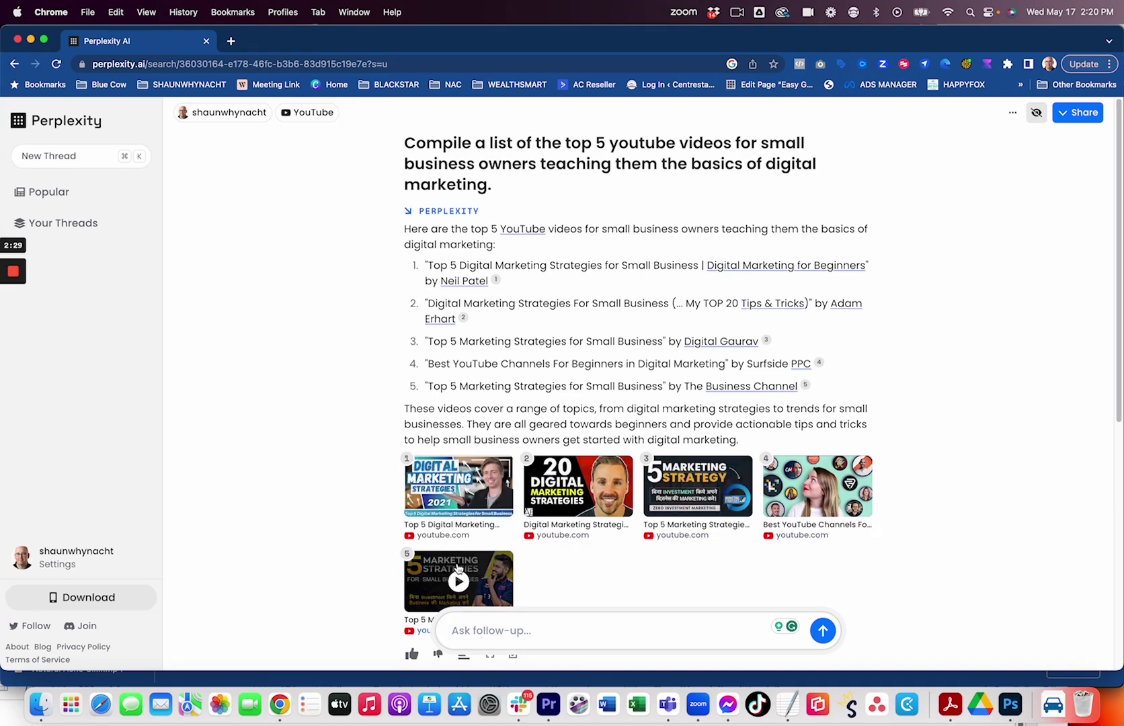
pyautogui.scroll(-3, 458, 568)
pyautogui.scroll(1, 461, 563)
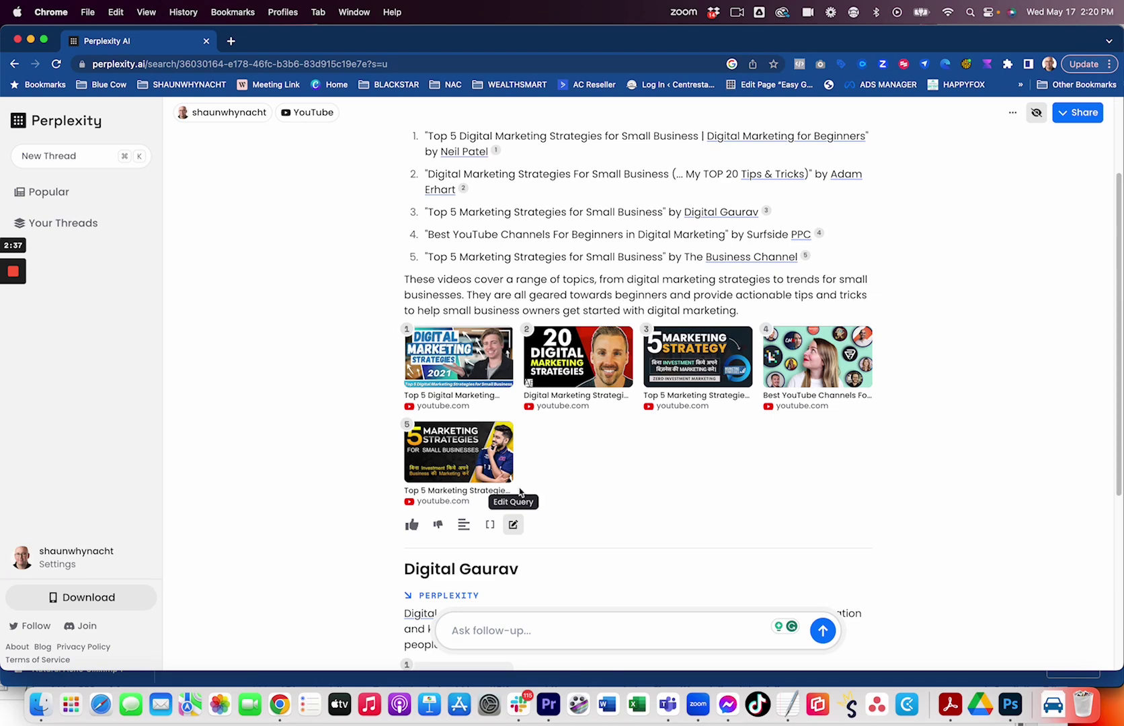
pyautogui.scroll(2, 516, 529)
pyautogui.scroll(-2, 334, 344)
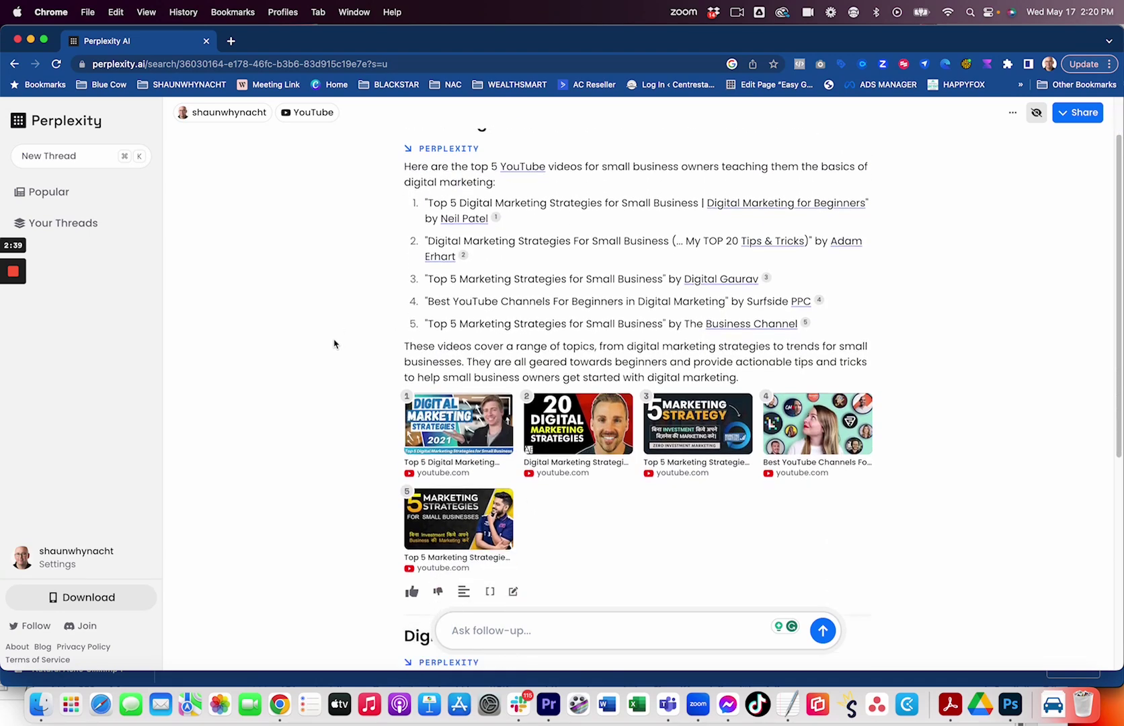
pyautogui.scroll(2, 333, 389)
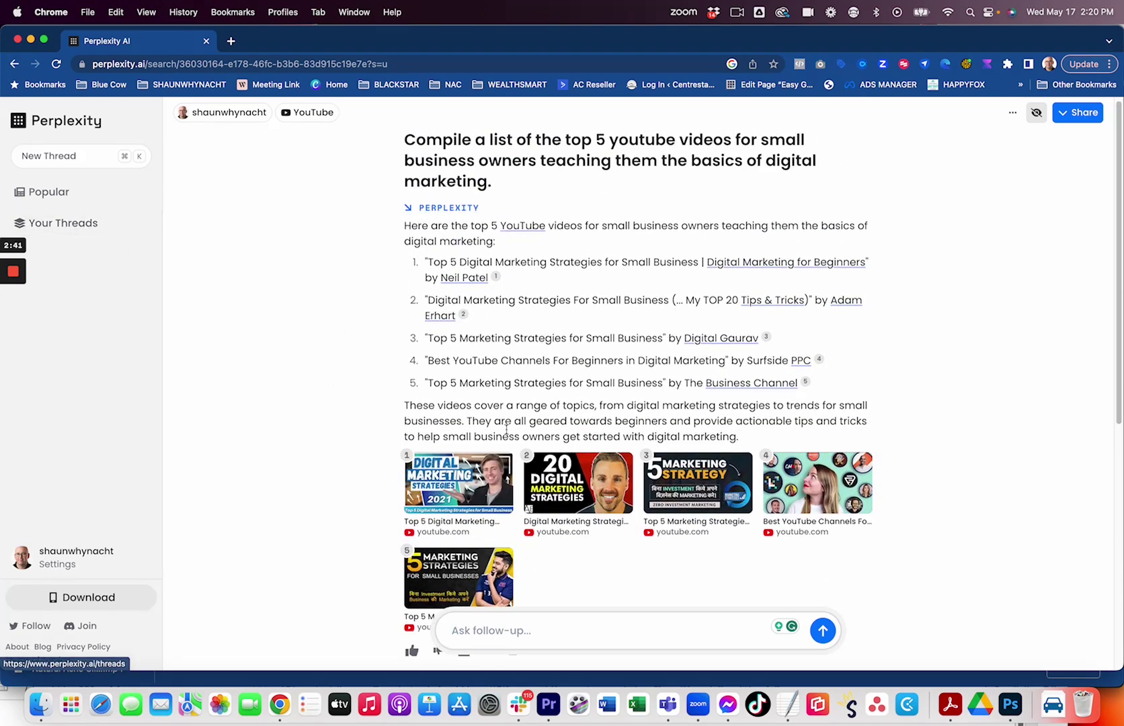
pyautogui.scroll(-1, 143, 243)
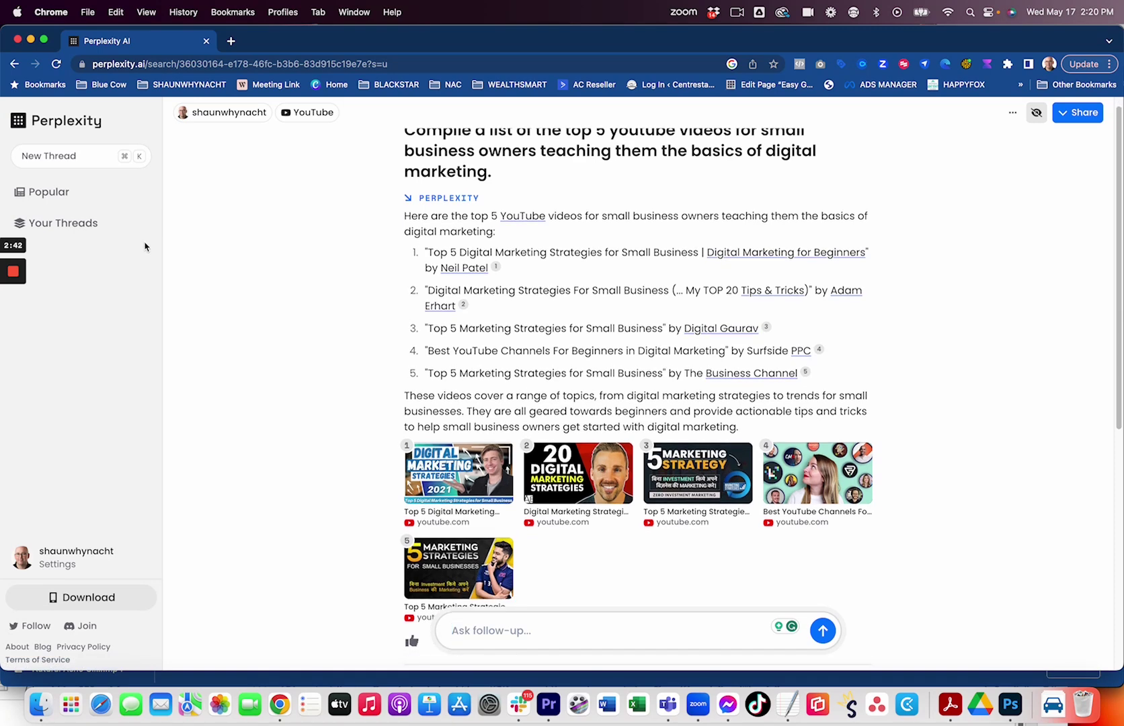
# Go back home and reopen the saved digital marketing videos thread
pyautogui.click(53, 194)
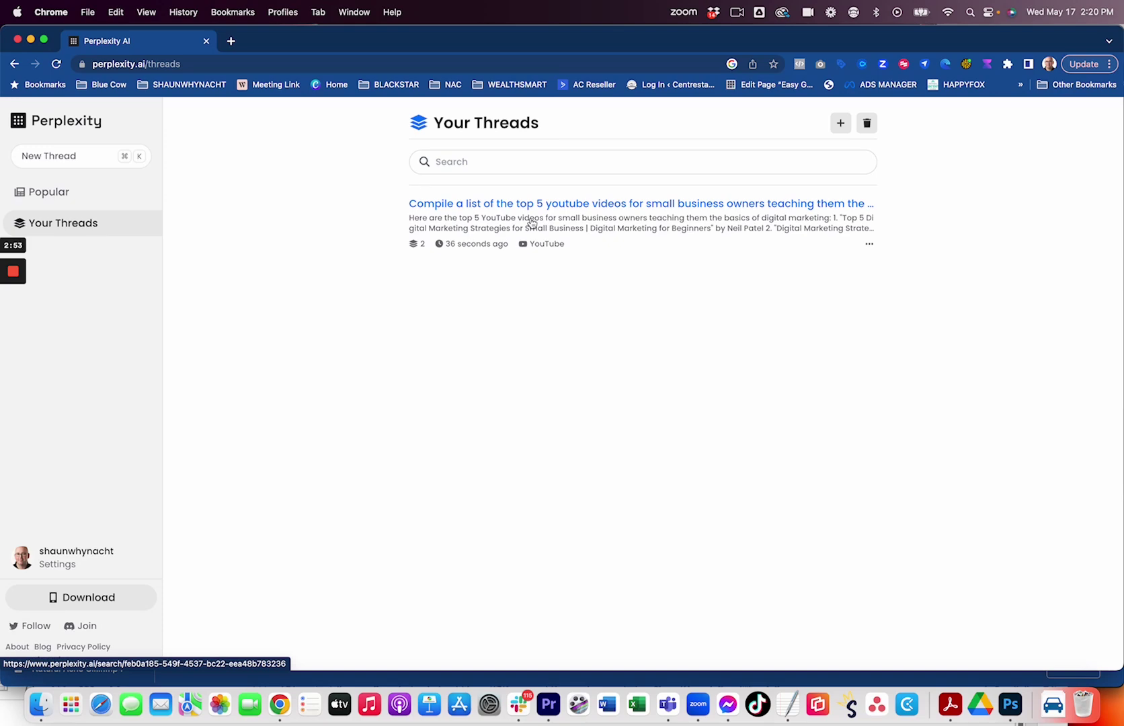
pyautogui.click(531, 223)
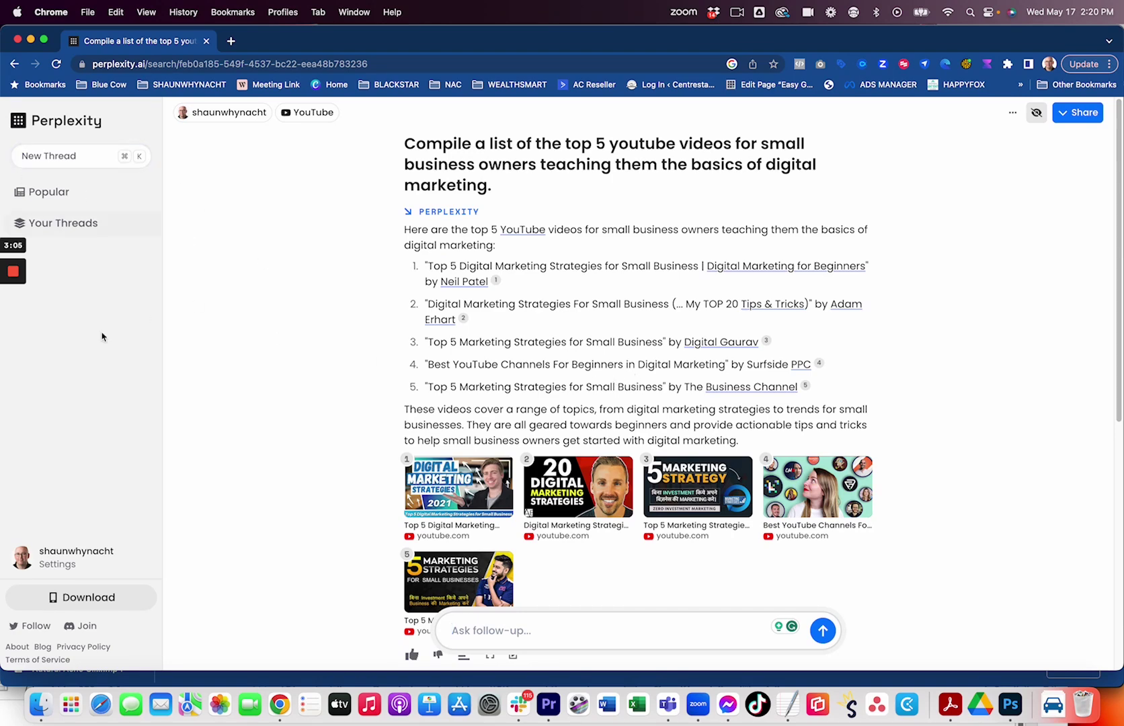
# Open Settings from the username menu at the bottom of the sidebar
pyautogui.click(123, 571)
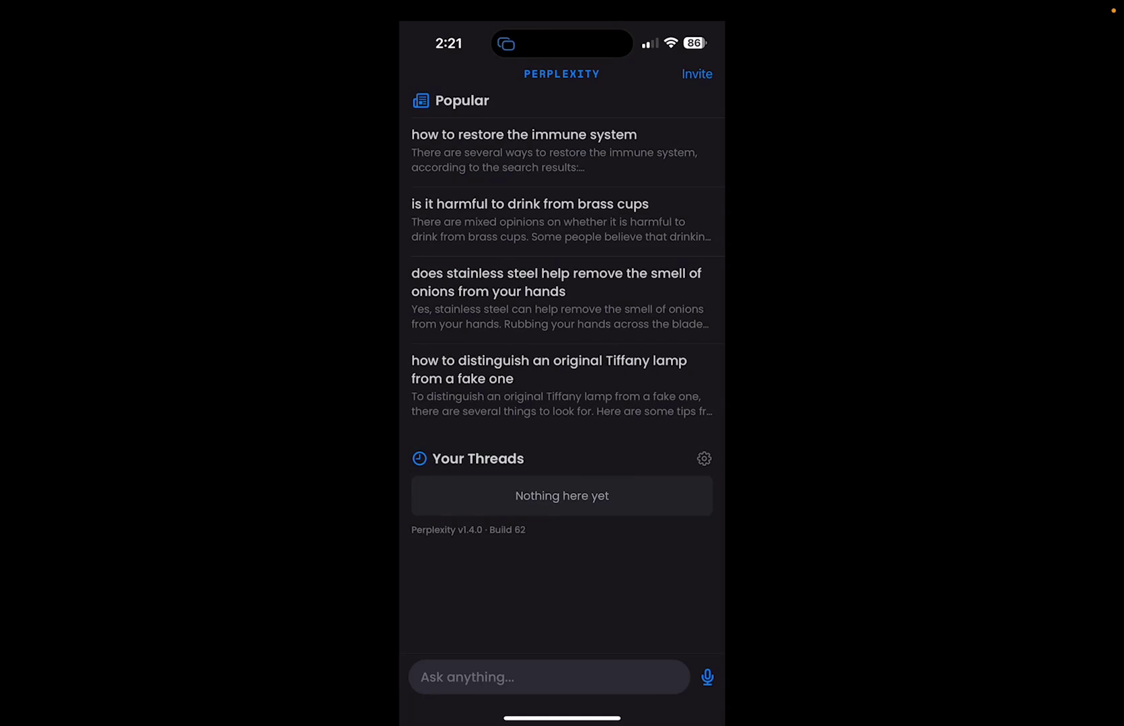
# On the phone, allow speech recognition and microphone access, then ask for a LinkedIn post about top five graphic design videos by voice
pyautogui.click(549, 677)
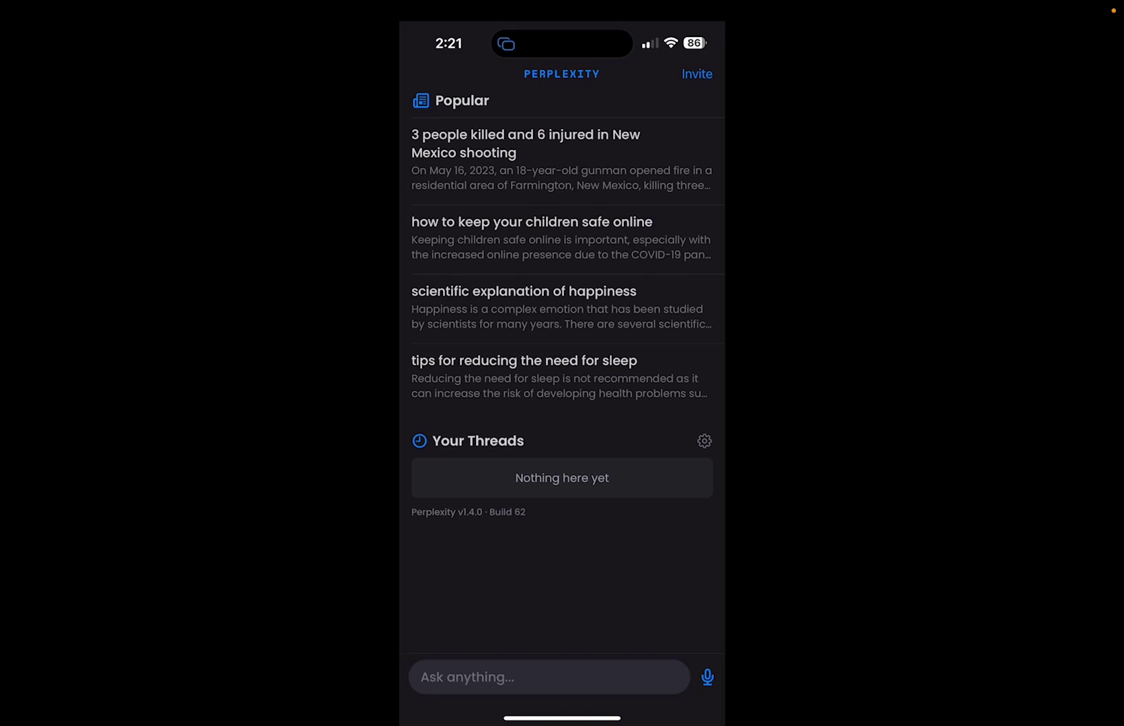
pyautogui.click(707, 677)
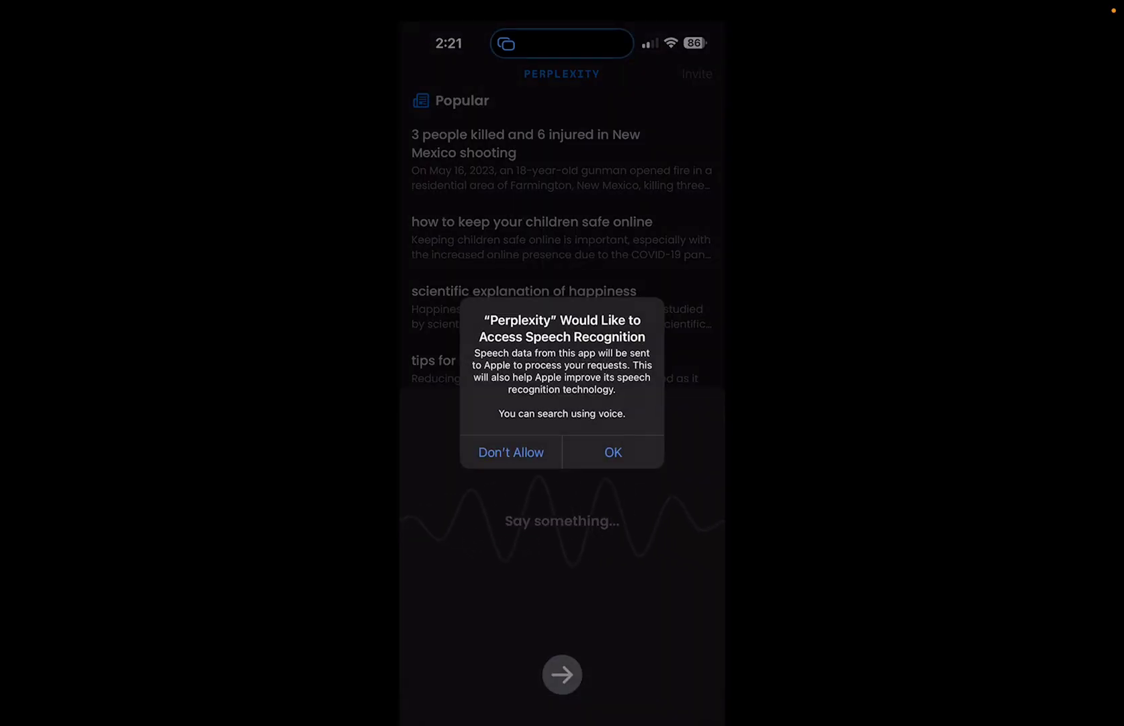
pyautogui.click(613, 452)
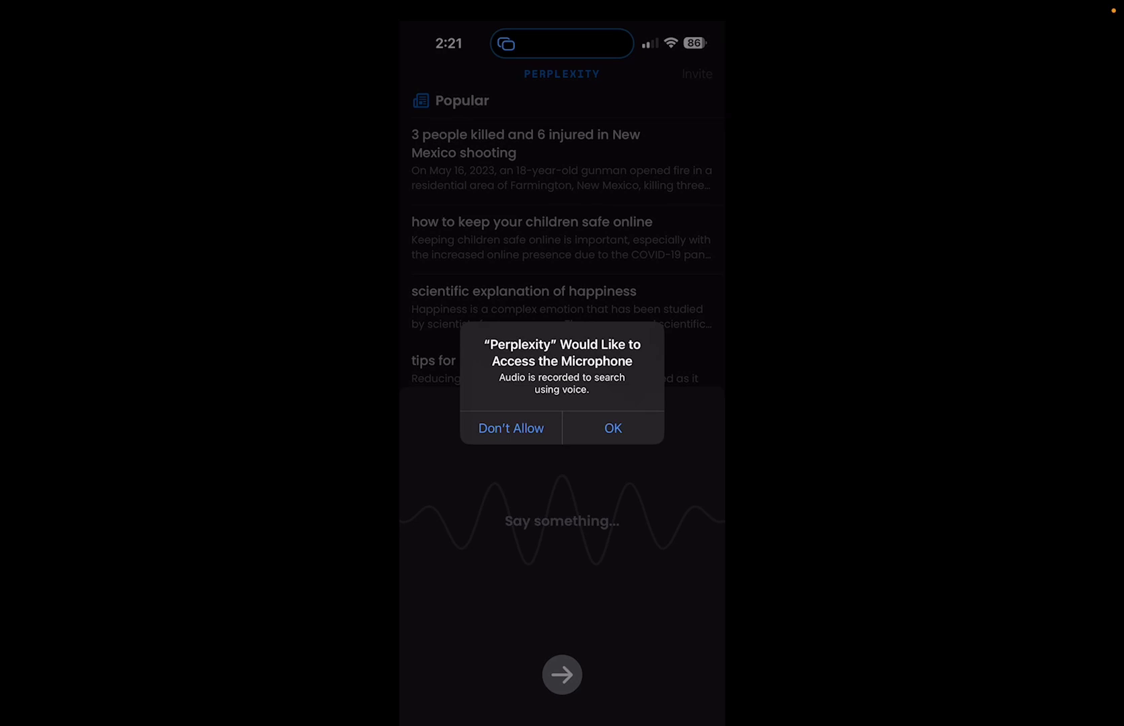
pyautogui.click(613, 428)
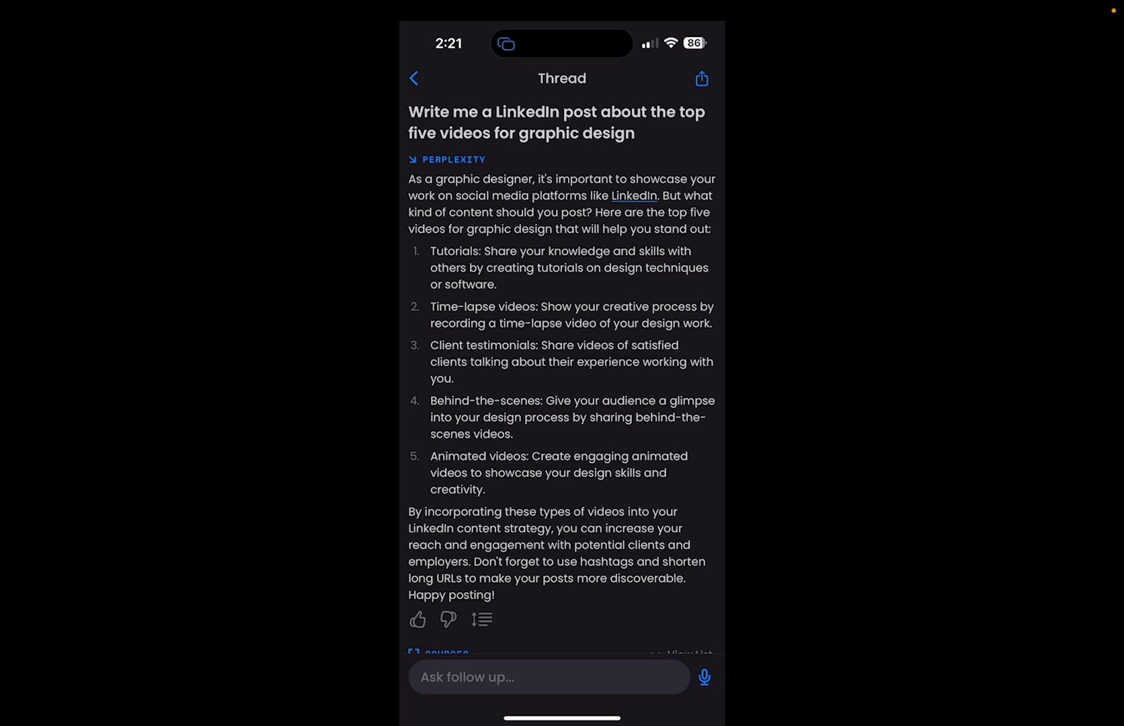
pyautogui.scroll(-5, 563, 370)
pyautogui.scroll(5, 562, 370)
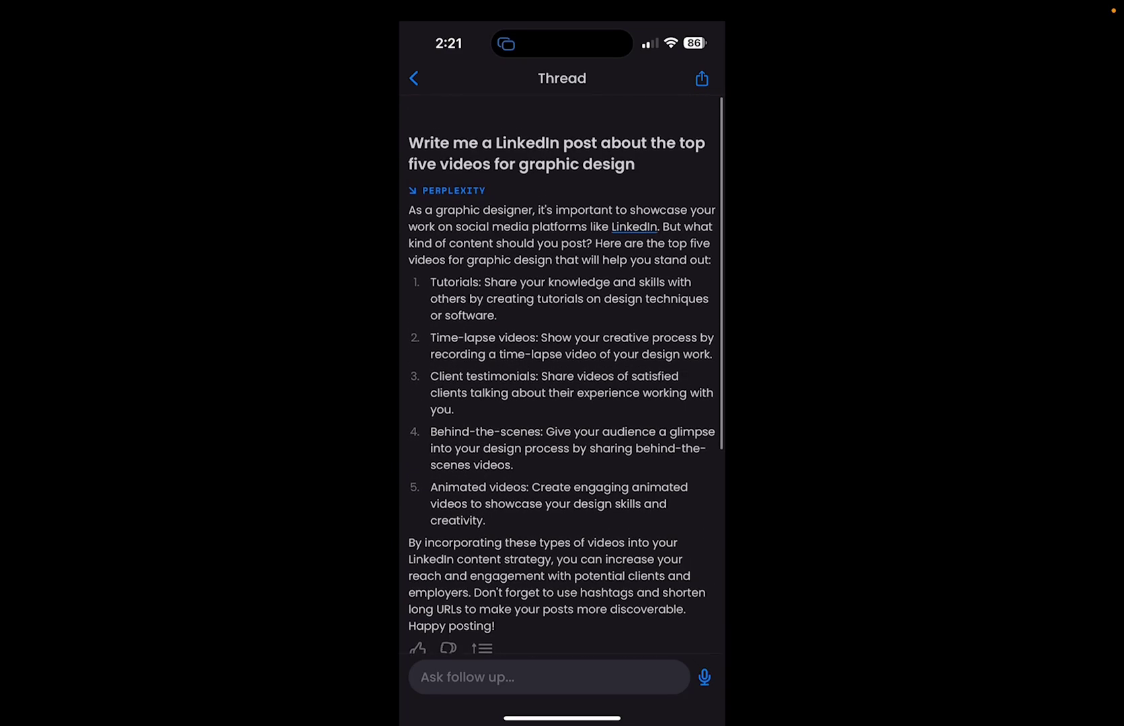
# Stop the phone's screen mirroring, then open and reload Your Threads on the Mac
pyautogui.moveTo(673, 34); pyautogui.dragTo(626, 248)
pyautogui.click(529, 306)
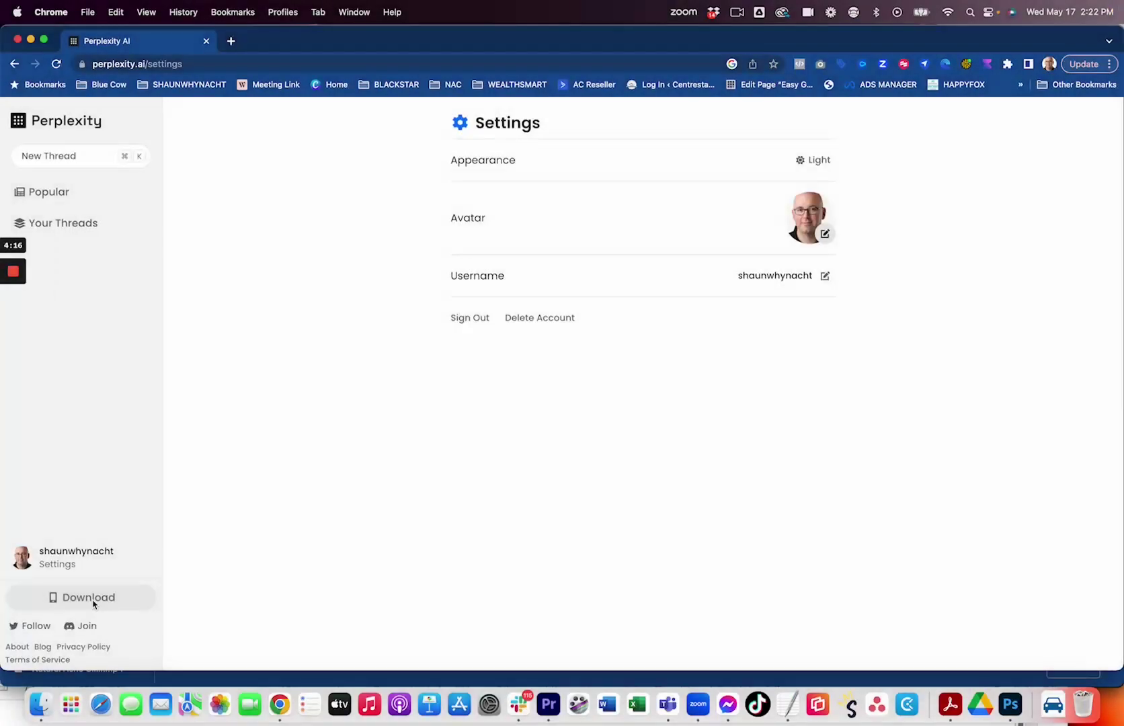
pyautogui.click(61, 223)
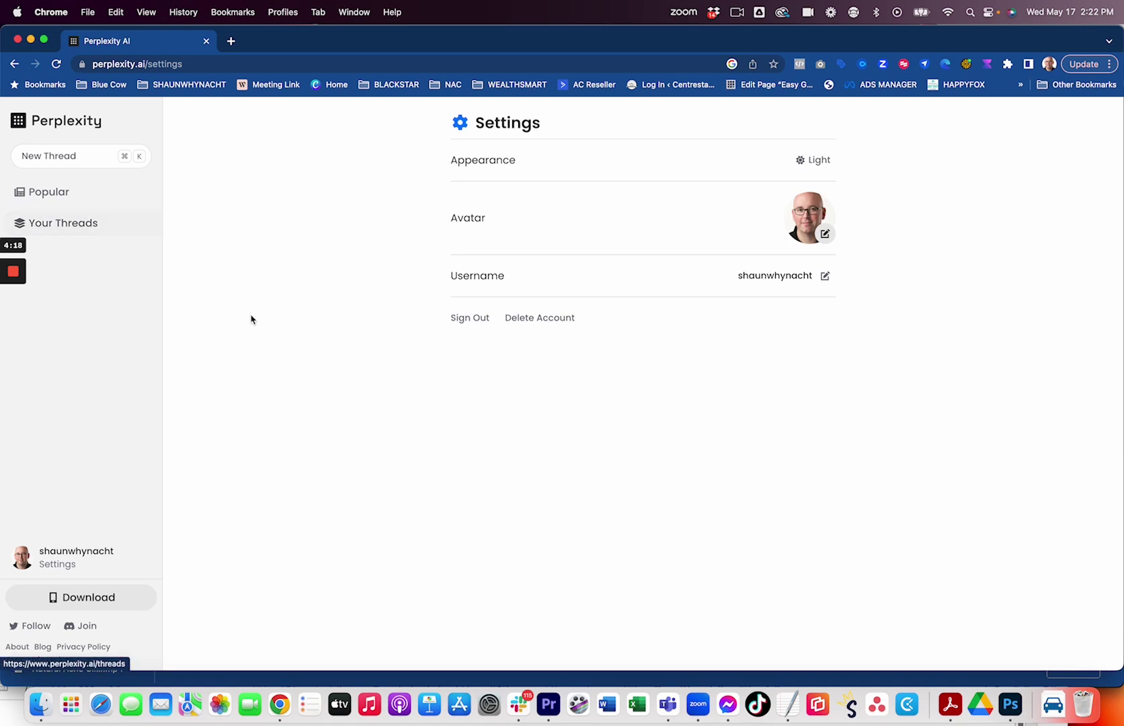
pyautogui.press('super+r')
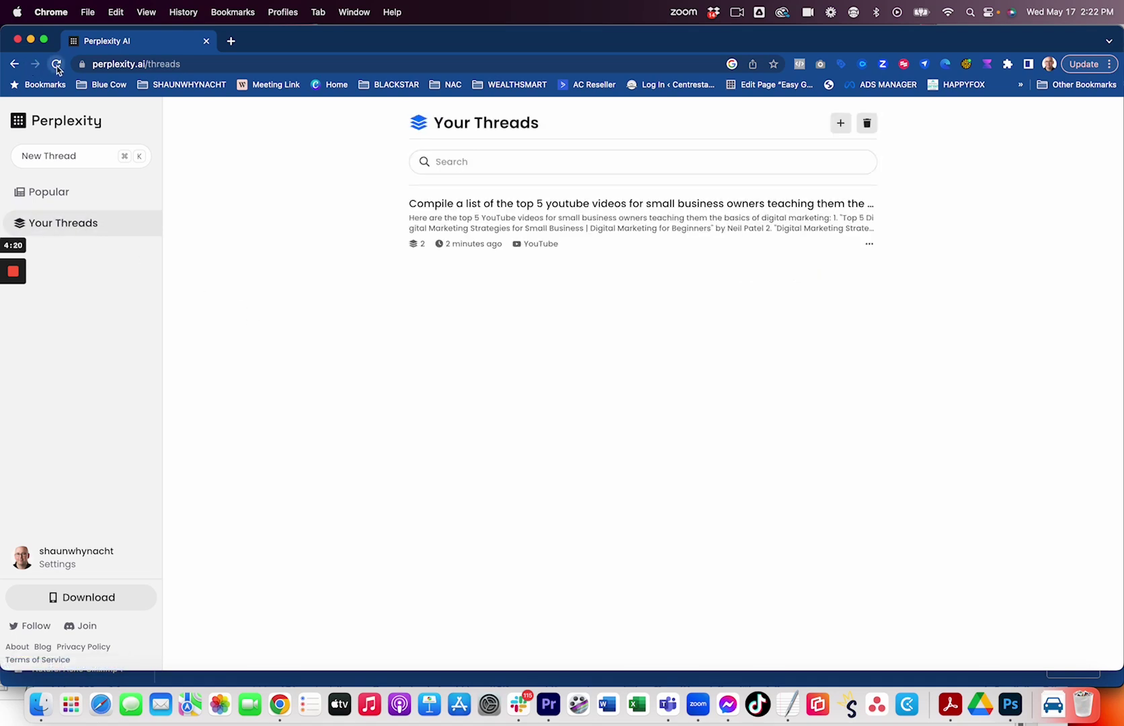